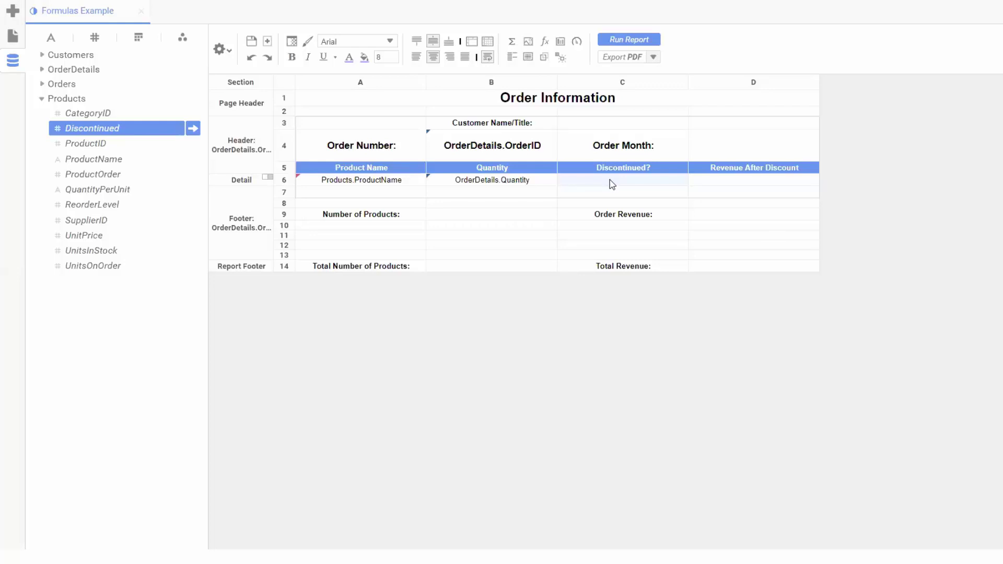
# - In cell C6's formula editor, filter functions by 'if' and select the Logical If function
pyautogui.click(545, 44)
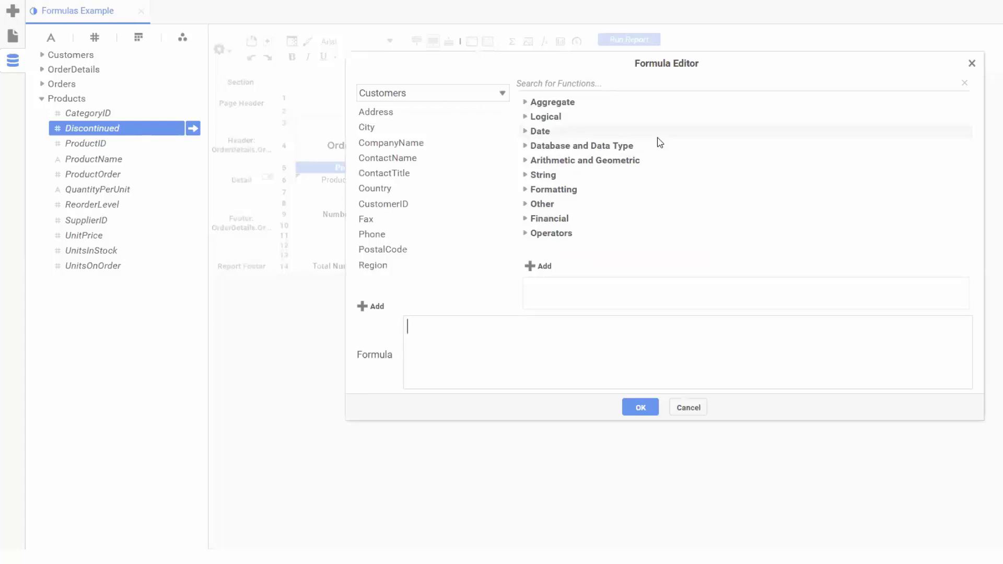
pyautogui.click(526, 102)
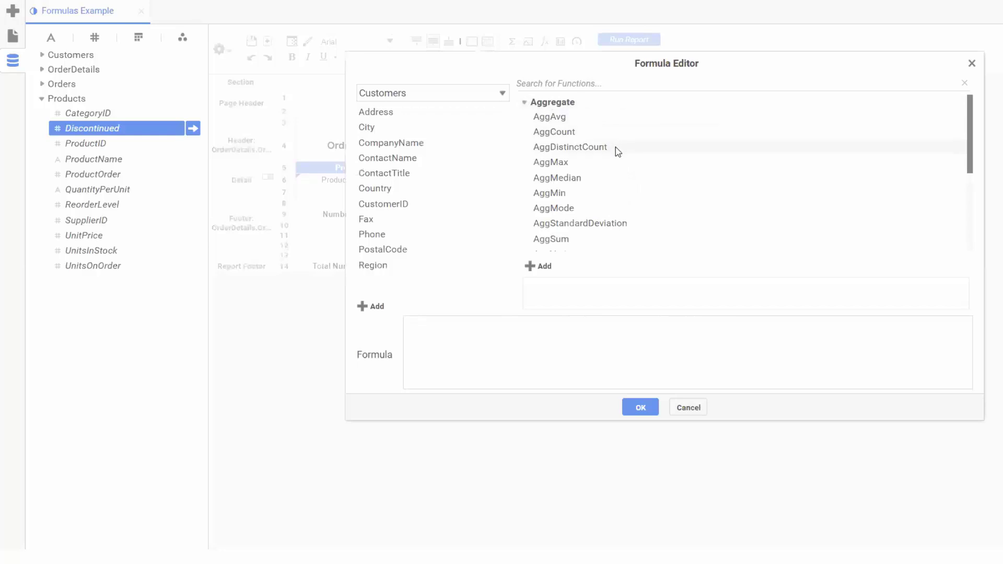
pyautogui.click(620, 82)
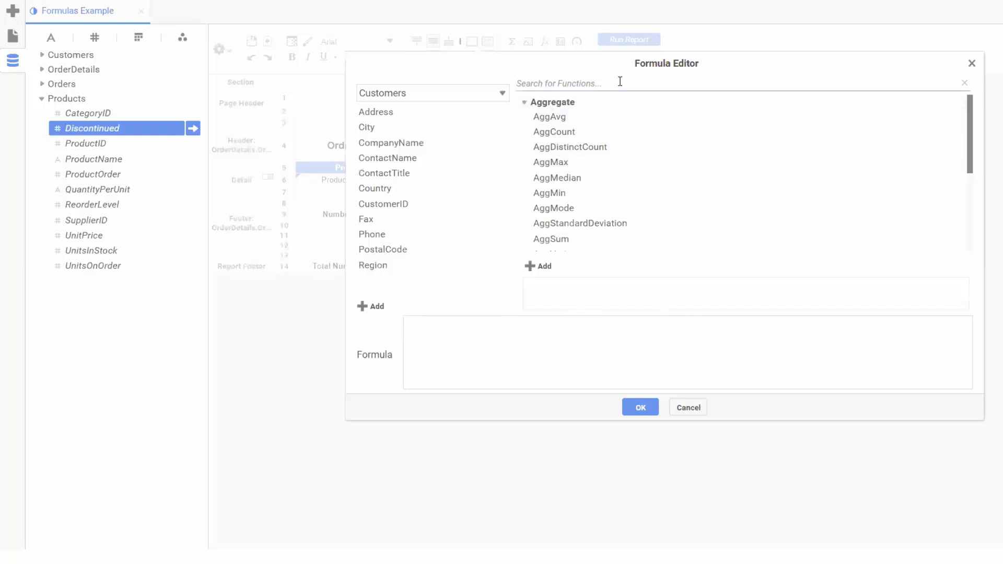
pyautogui.write('if')
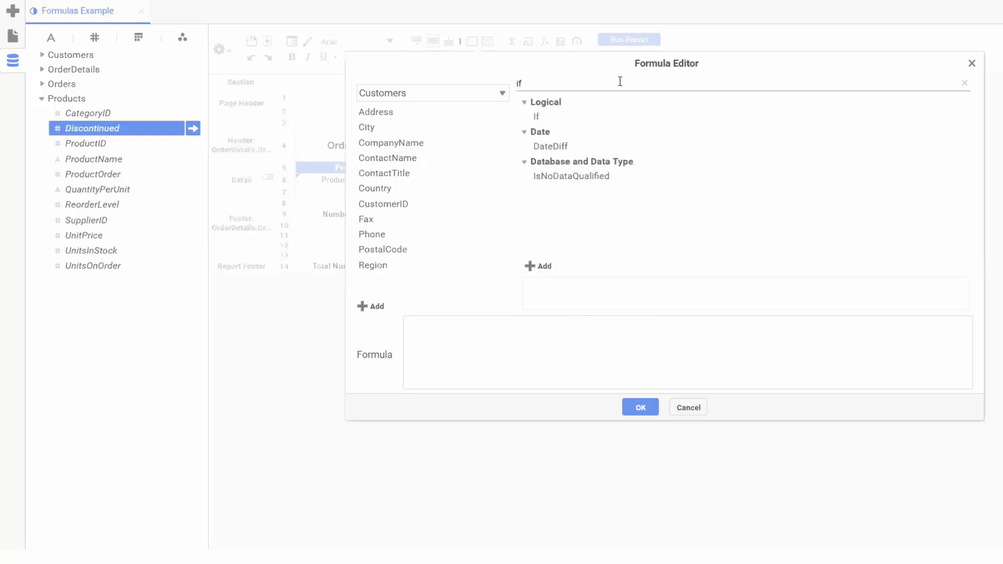
pyautogui.click(583, 124)
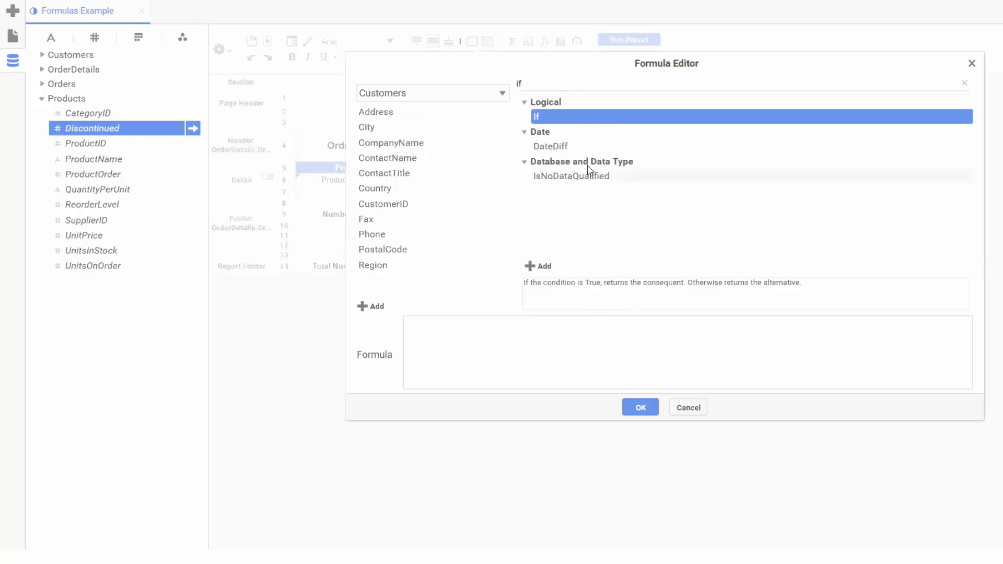
# - Insert the If template and set its condition to {Products.Discontinued}=1
pyautogui.doubleClick(555, 124)
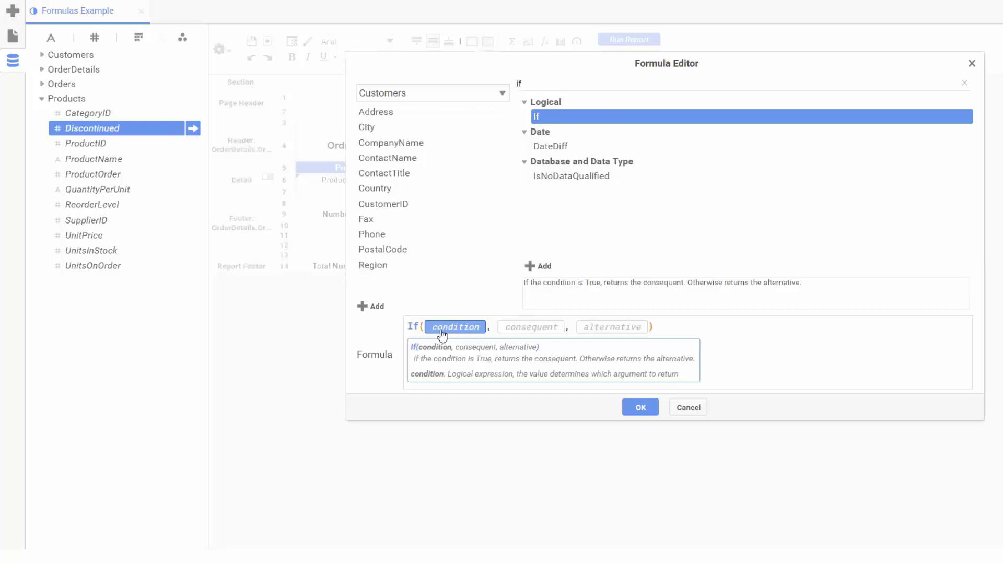
pyautogui.click(445, 93)
pyautogui.click(432, 145)
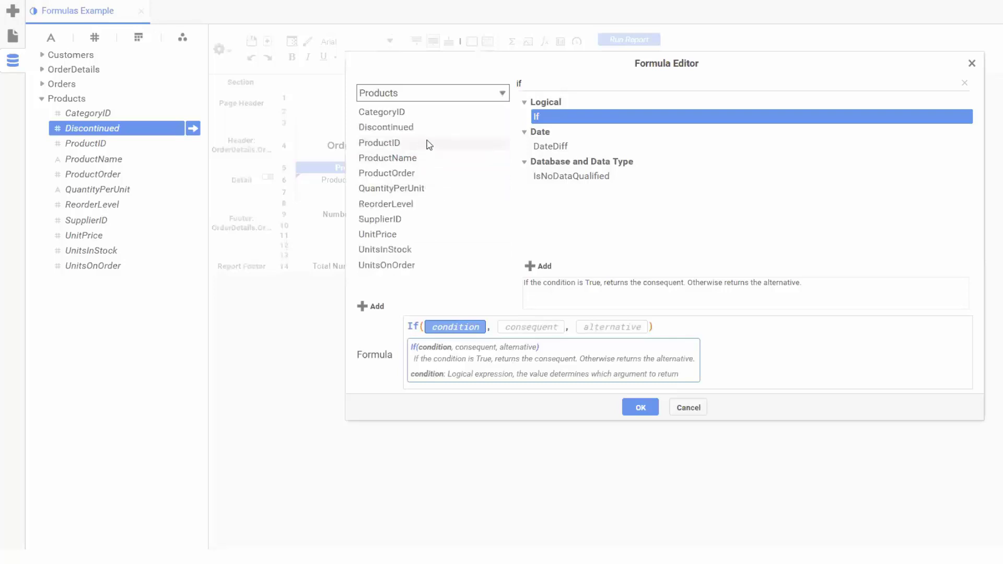
pyautogui.moveTo(411, 129); pyautogui.dragTo(448, 138)
pyautogui.click(448, 329)
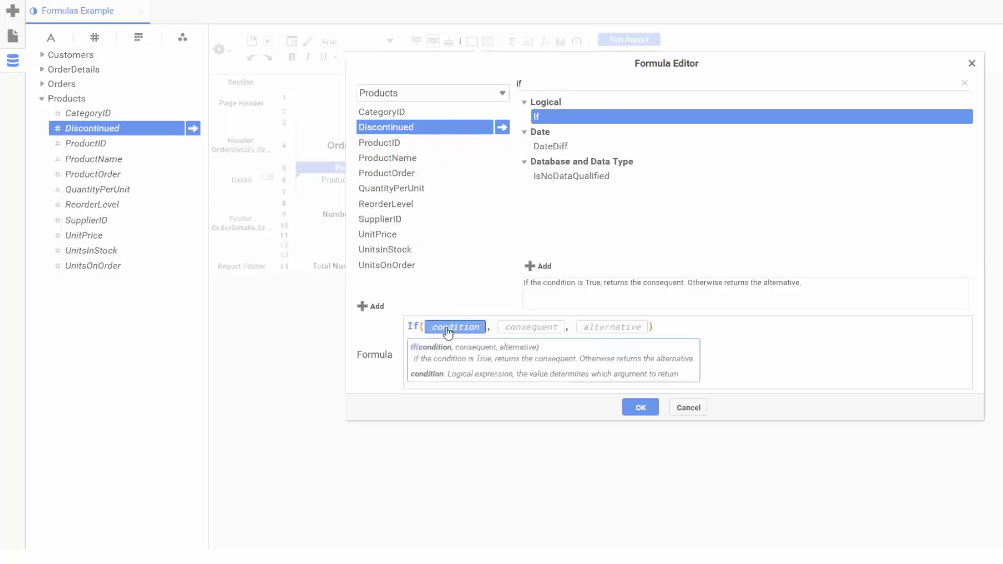
pyautogui.write('disc')
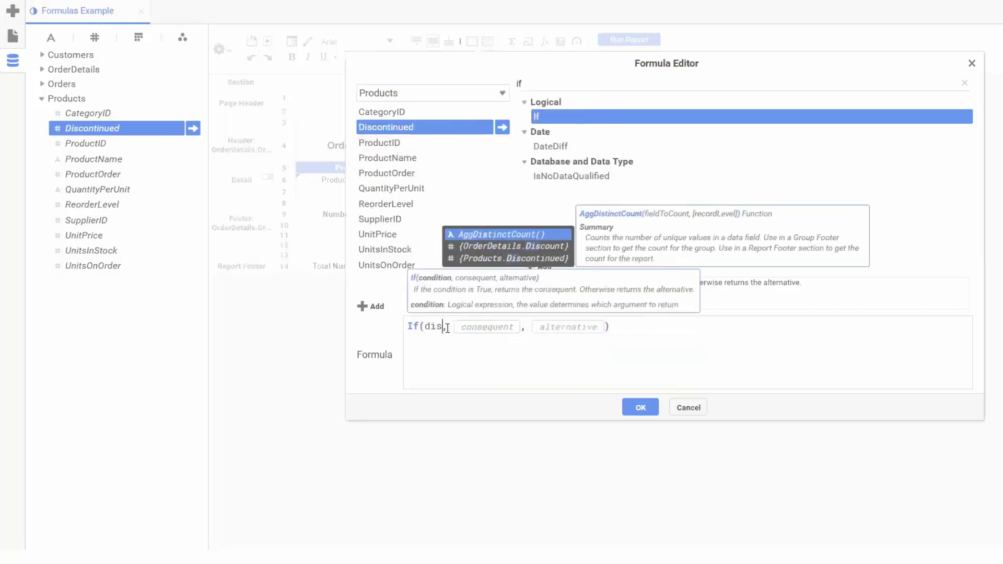
pyautogui.press('Down')
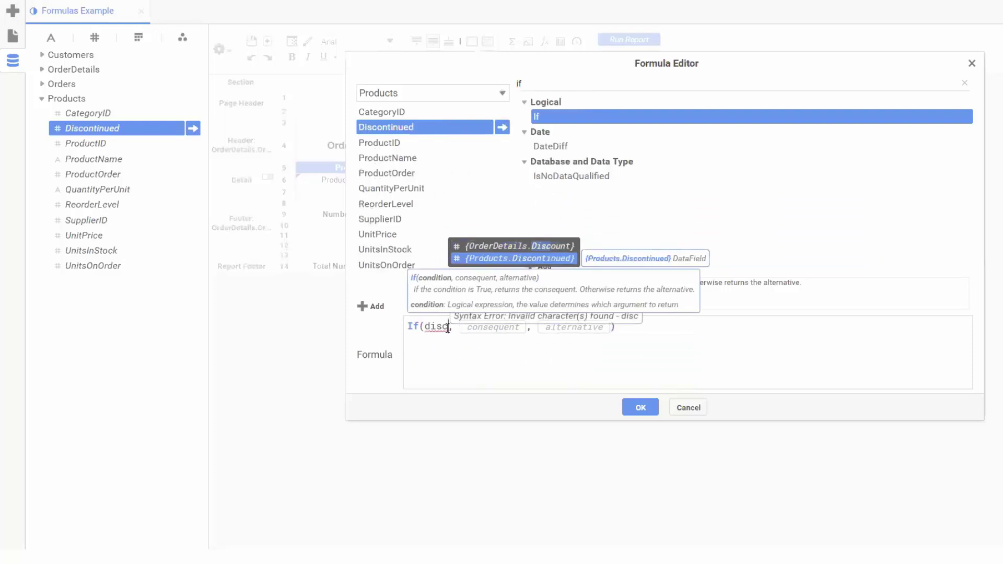
pyautogui.press('Return')
pyautogui.write('=1')
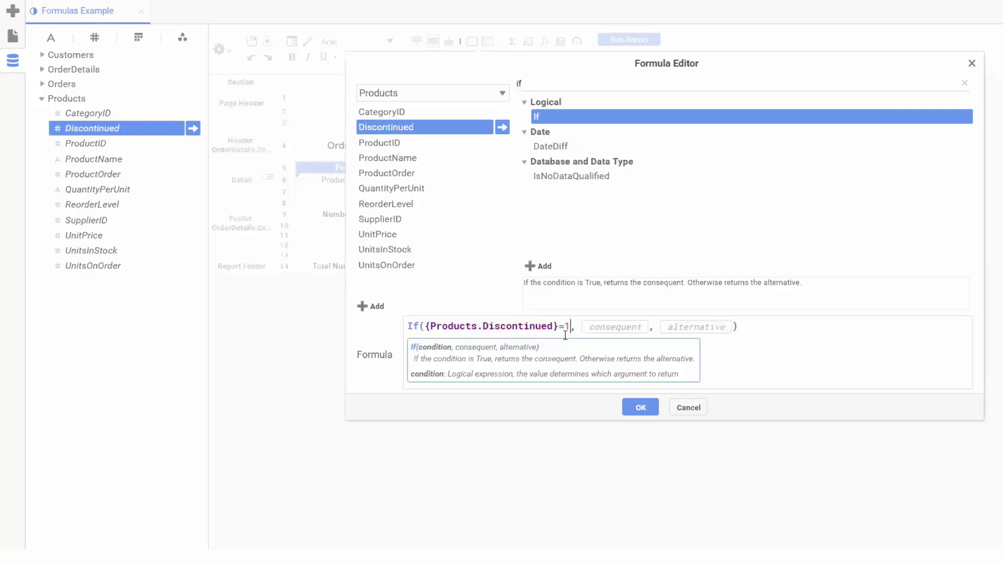
# - Fill the If consequent with "Yes" and the alternative with "No"
pyautogui.click(614, 332)
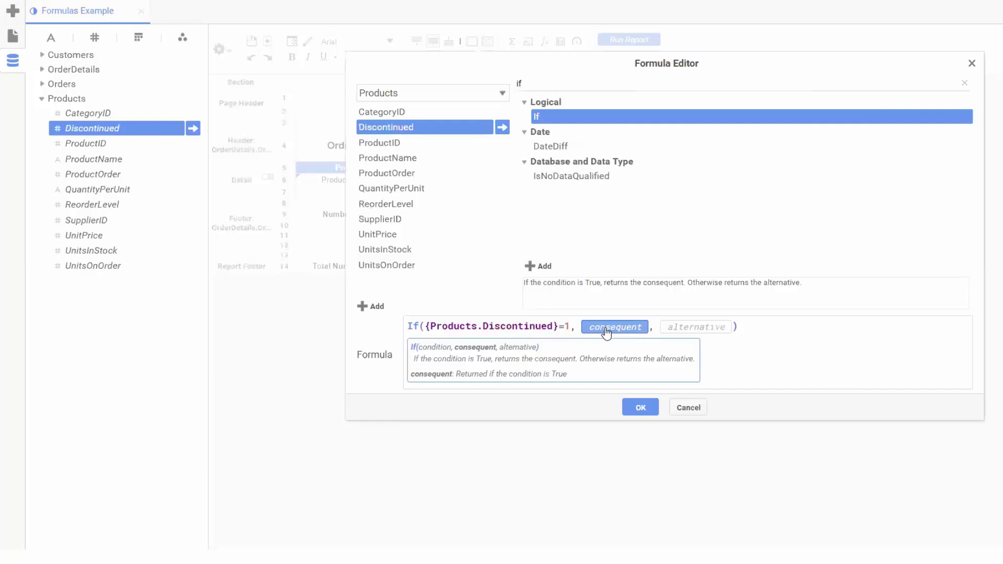
pyautogui.write('"Yes')
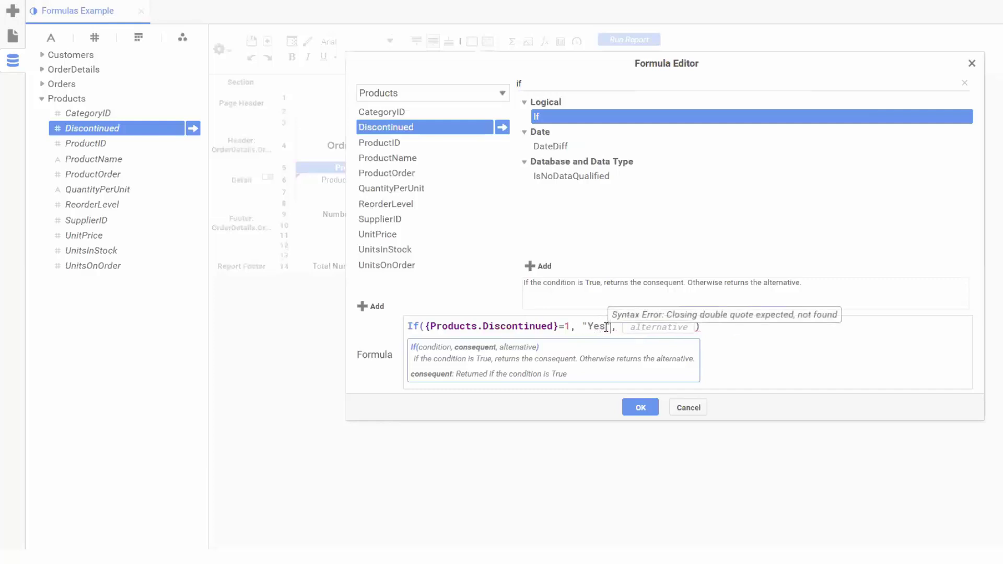
pyautogui.write('"')
pyautogui.click(663, 332)
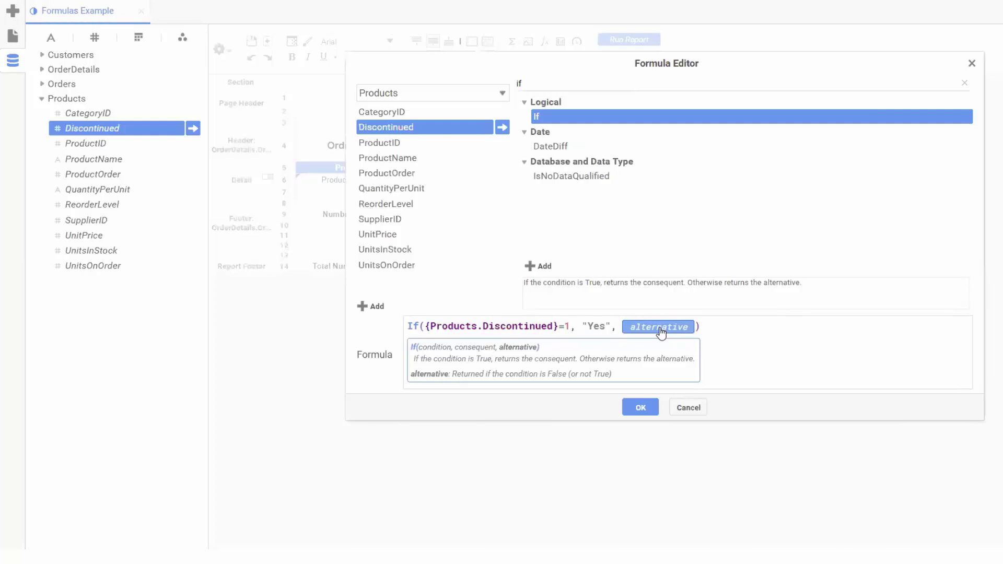
pyautogui.write('"No"')
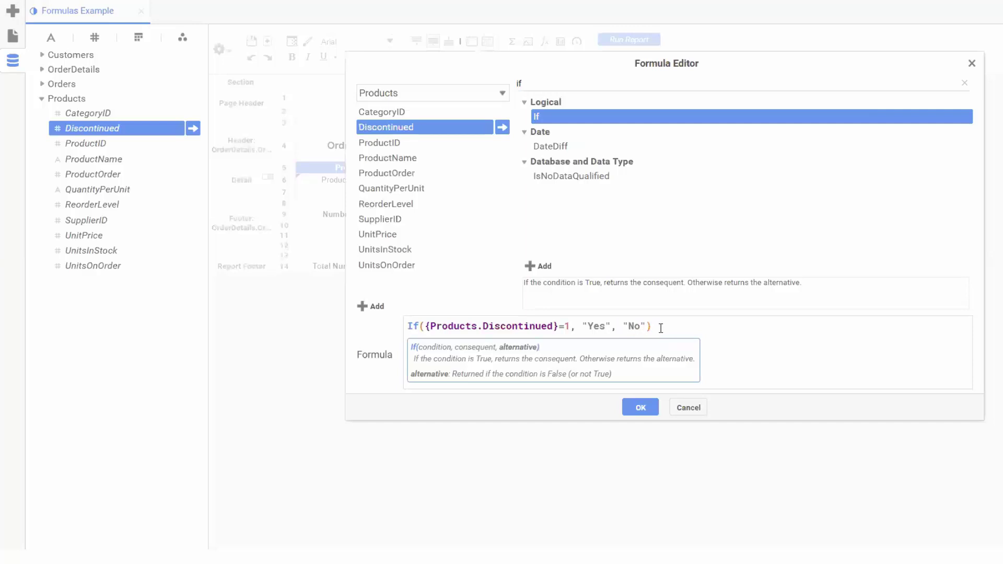
pyautogui.click(701, 325)
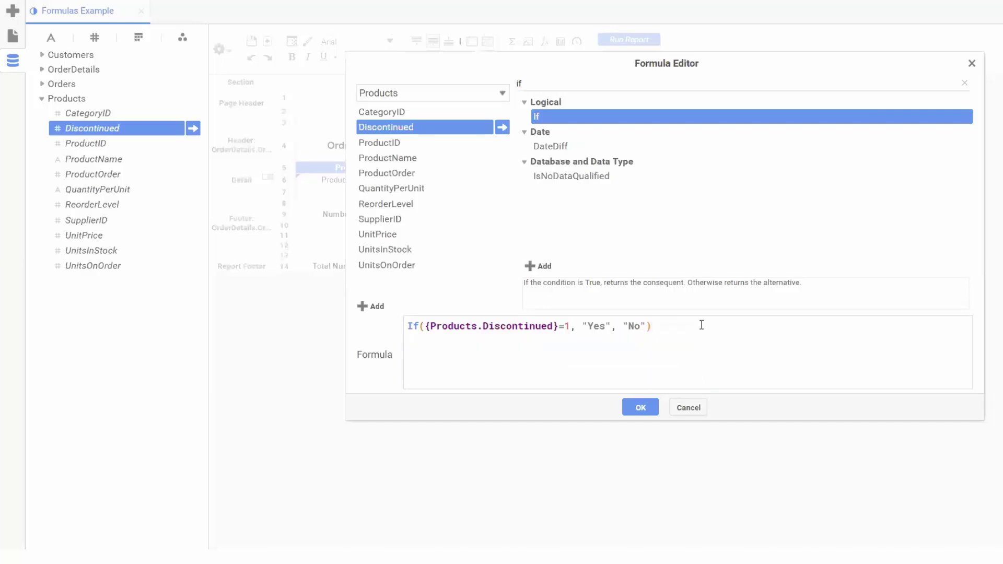
# - Save the If Discontinued formula into C6 and select cell D6
pyautogui.click(641, 408)
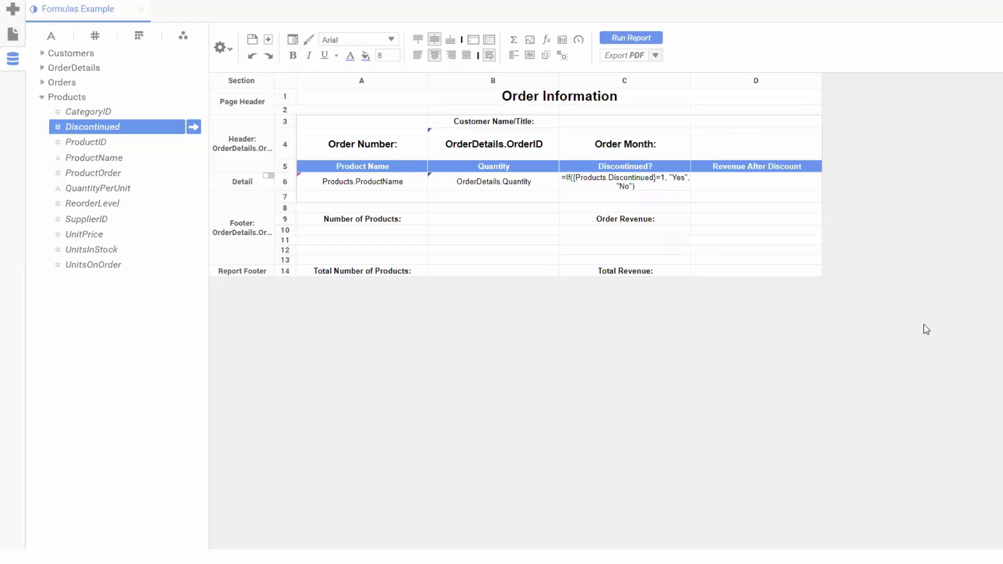
pyautogui.click(764, 190)
# - Enter ={OrderDetails.Revenue} - {OrderDetails.Discount} in D6 and confirm it
pyautogui.click(547, 42)
pyautogui.write('reve')
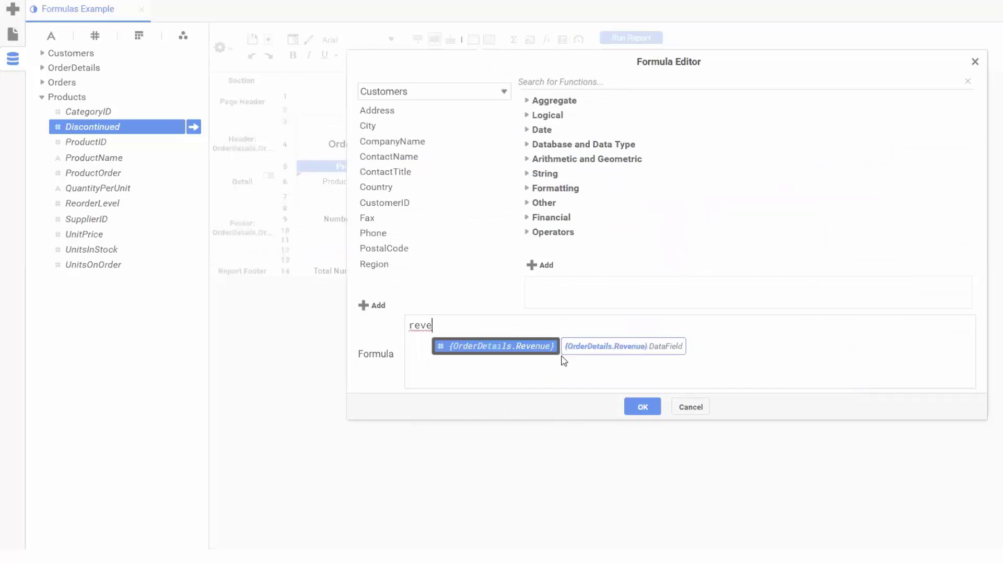
pyautogui.press('Return')
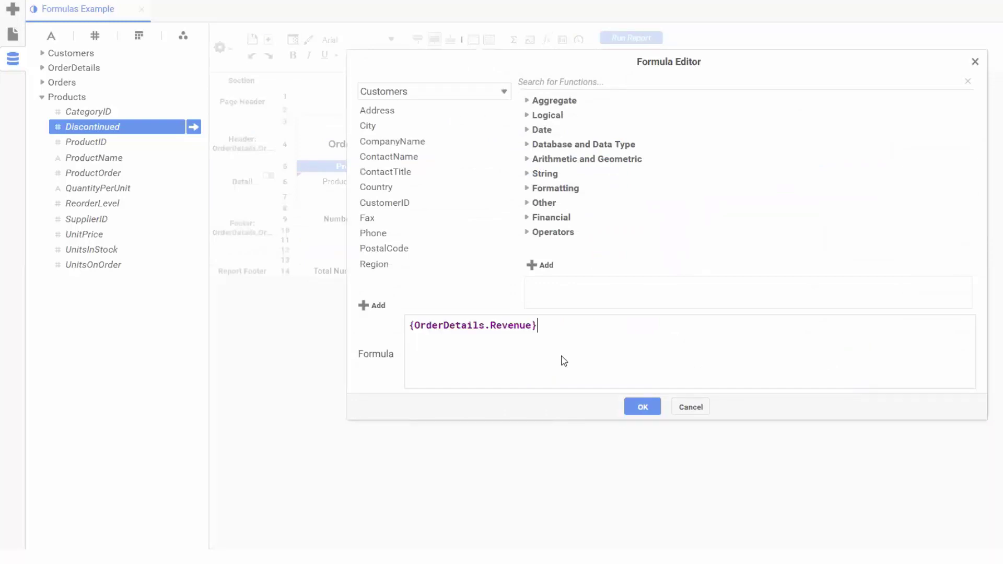
pyautogui.write('- disc')
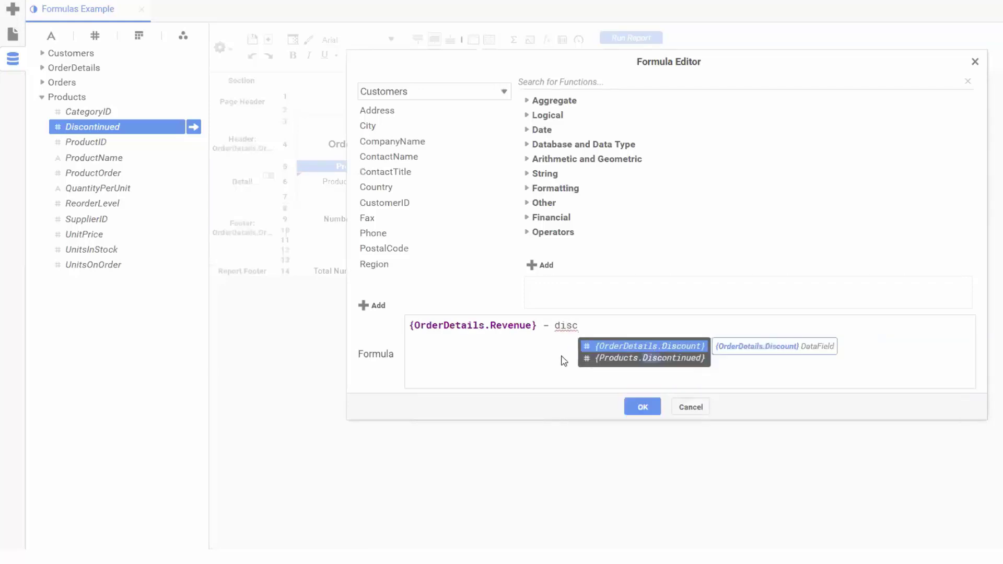
pyautogui.press('Return')
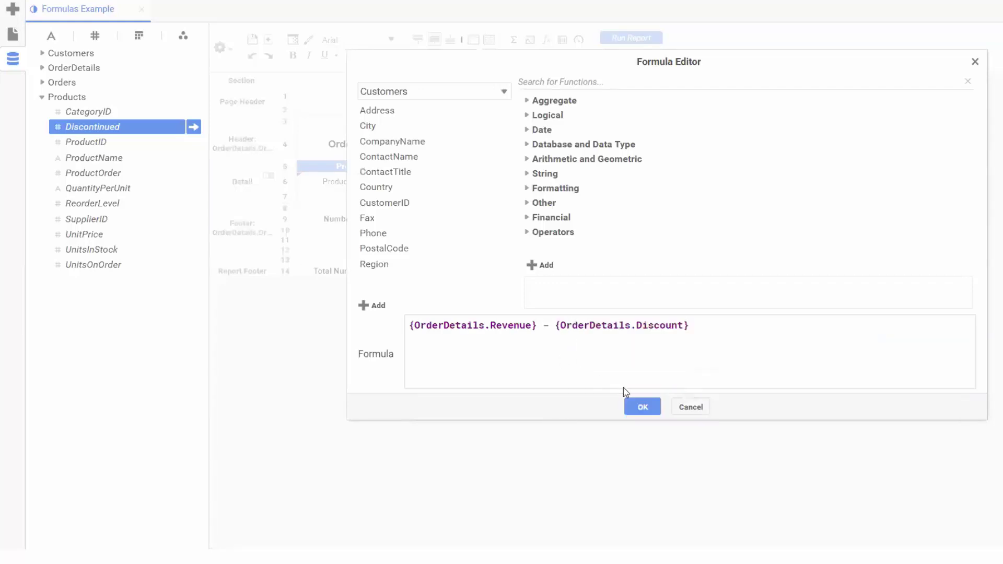
pyautogui.click(643, 407)
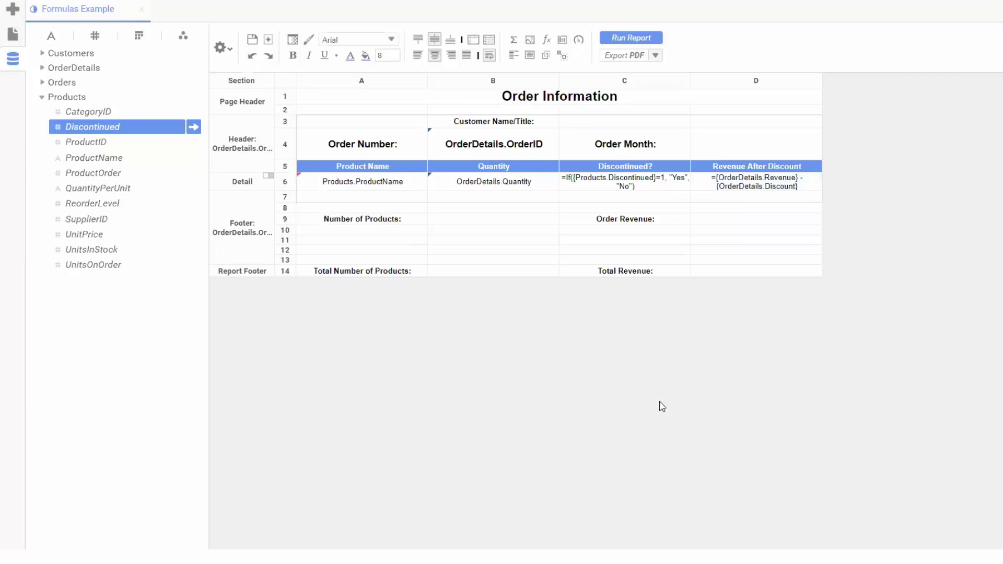
# - For cell B9, build AggCount({Products.ProductName}) from the Aggregate functions
pyautogui.click(486, 223)
pyautogui.click(546, 42)
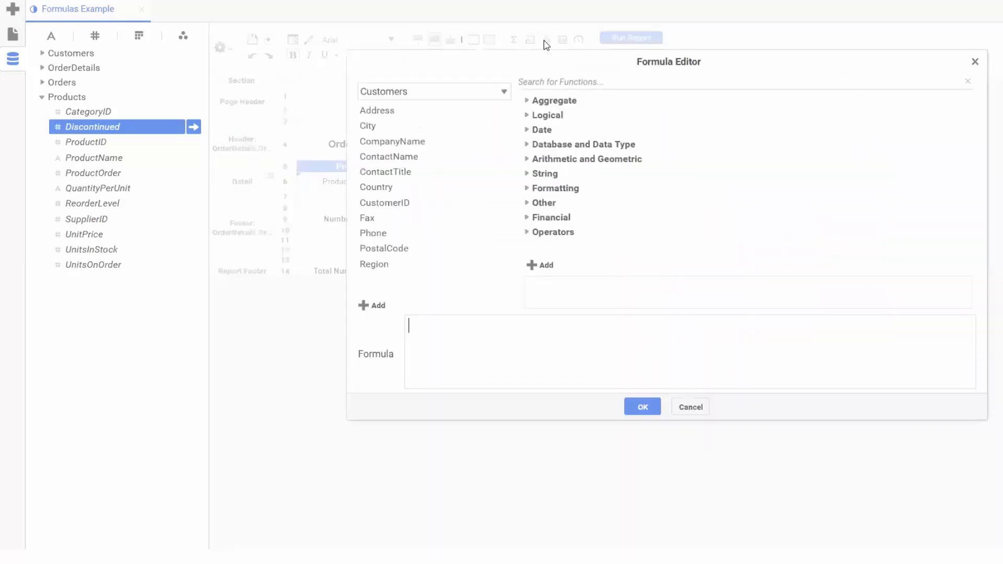
pyautogui.click(526, 102)
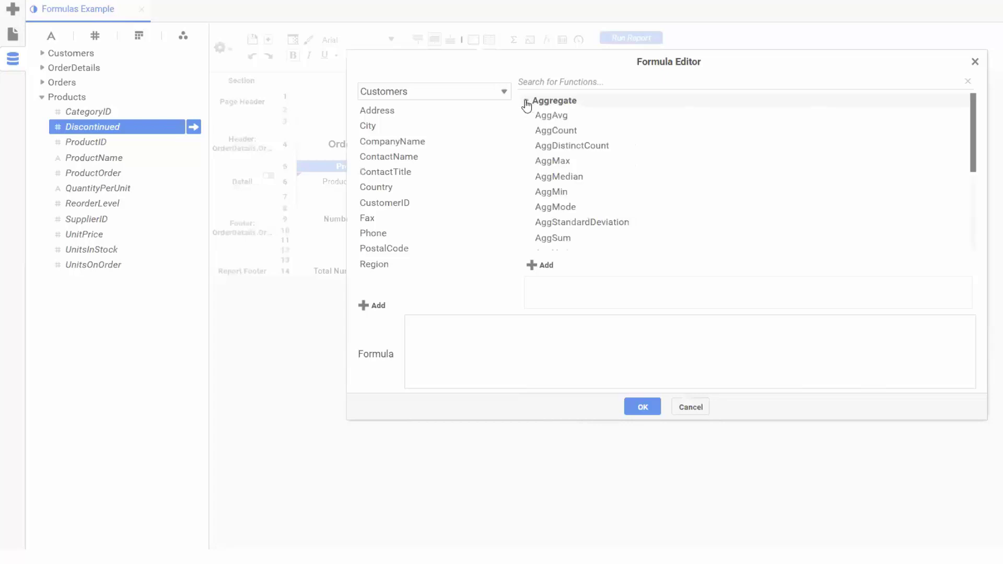
pyautogui.click(575, 133)
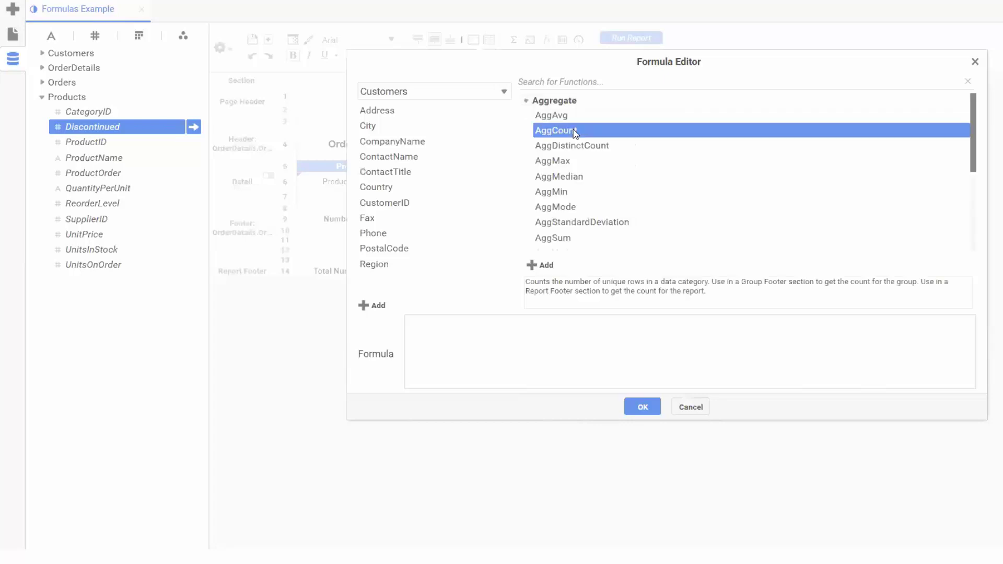
pyautogui.doubleClick(574, 133)
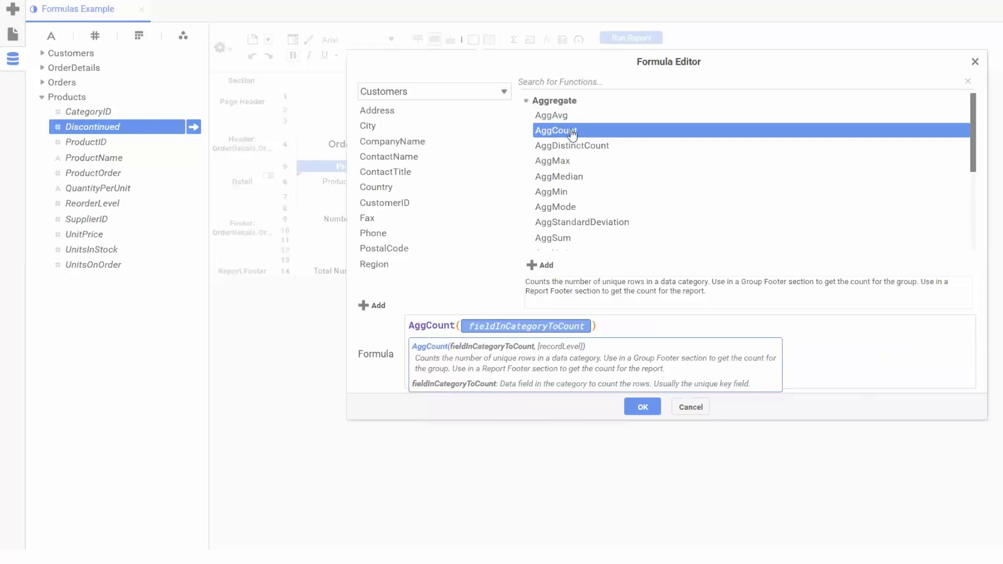
pyautogui.write('produ')
pyautogui.write('ctna')
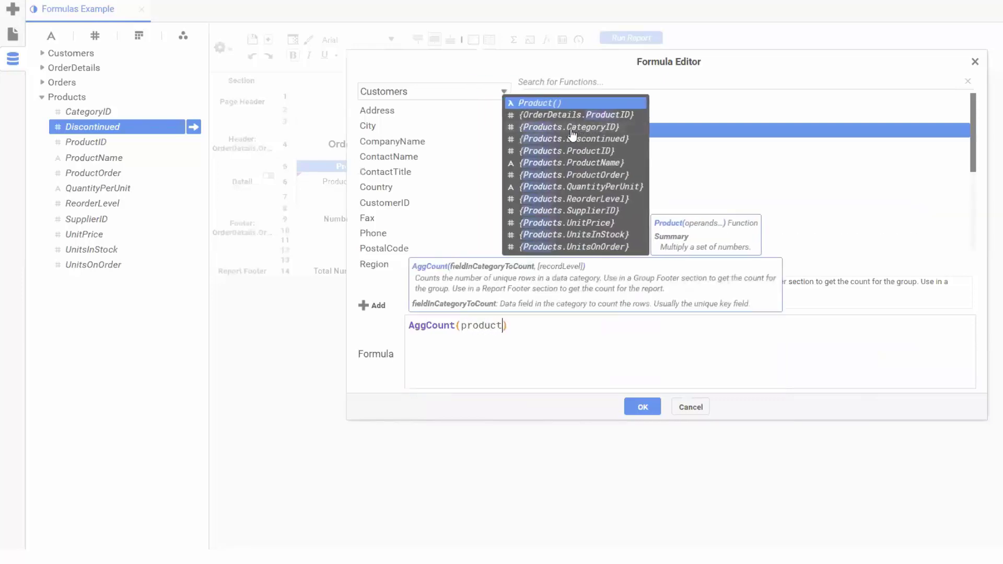
pyautogui.press('Return')
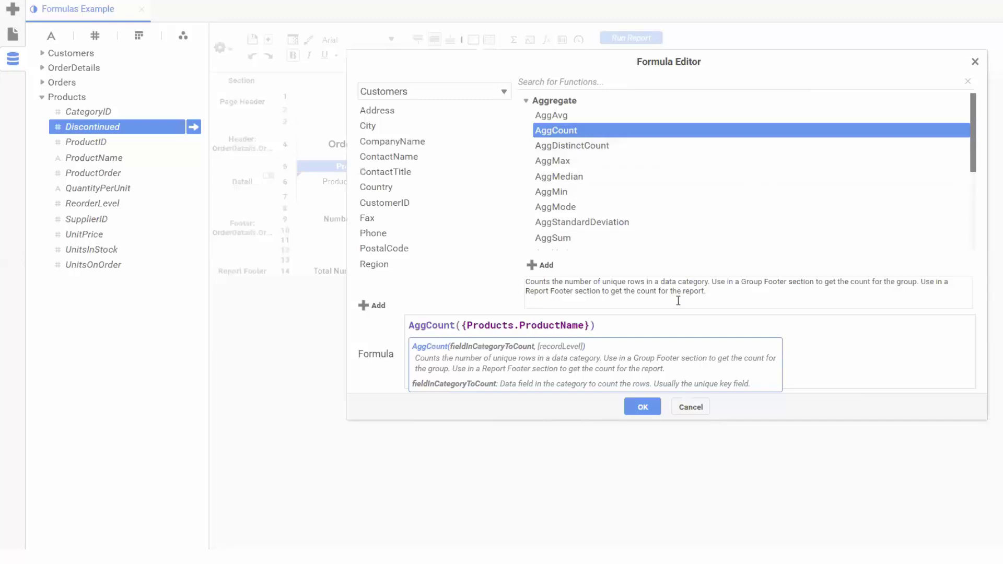
pyautogui.click(638, 324)
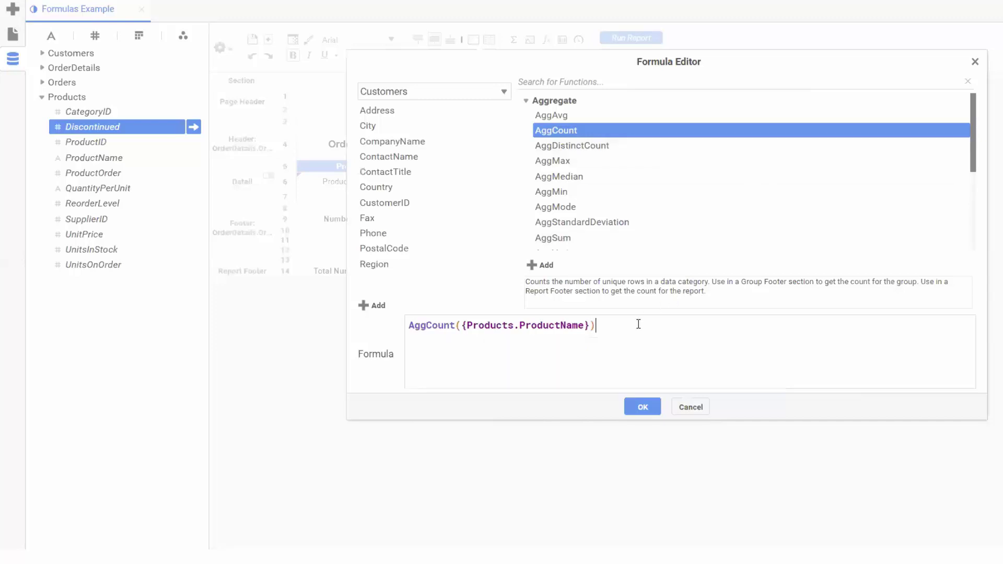
# - Save the AggCount formula to B9 and select cell D9 beside Order Revenue
pyautogui.click(643, 409)
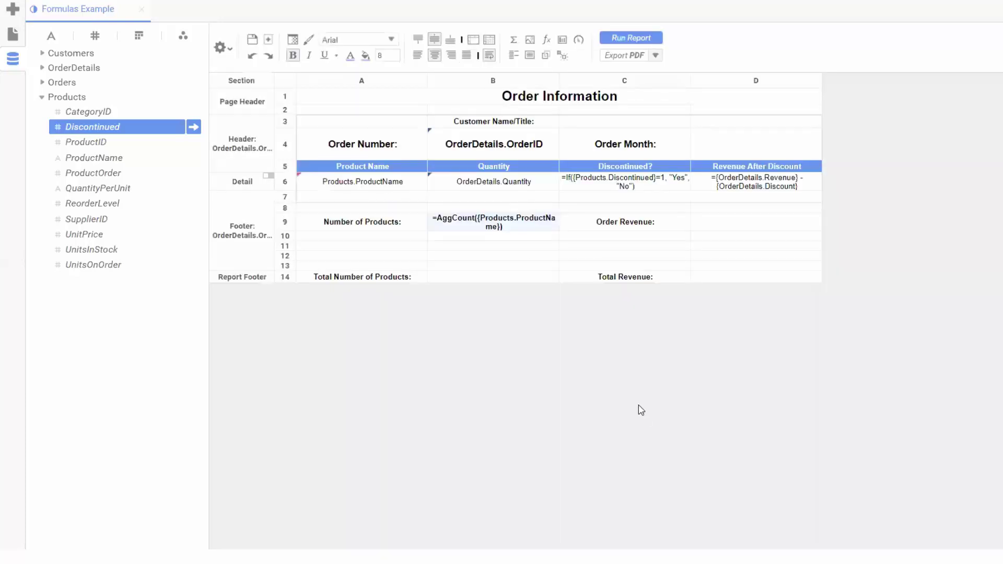
pyautogui.click(752, 225)
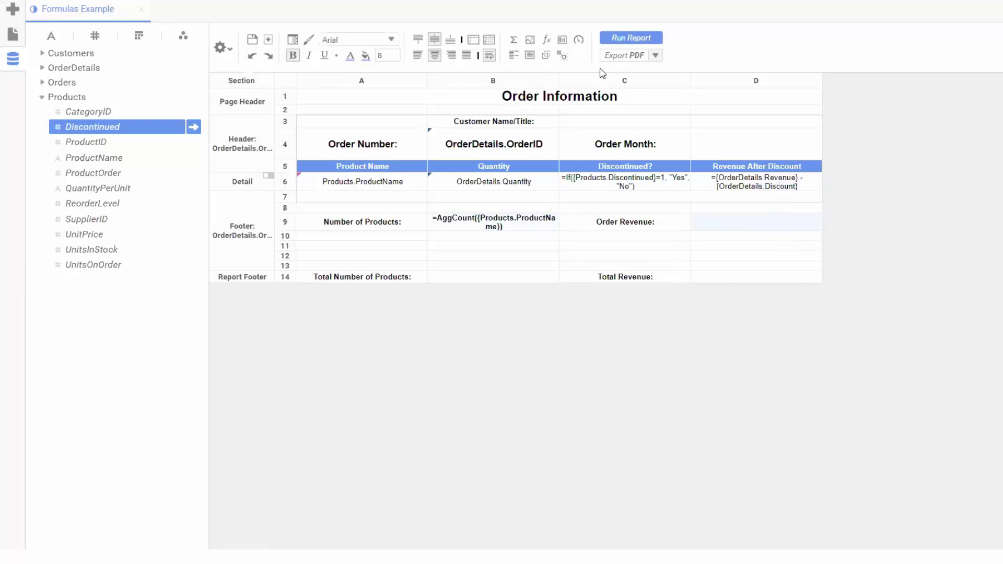
# - Enter =AggSum([D6]) in D9 to total the revenue after discount
pyautogui.click(545, 42)
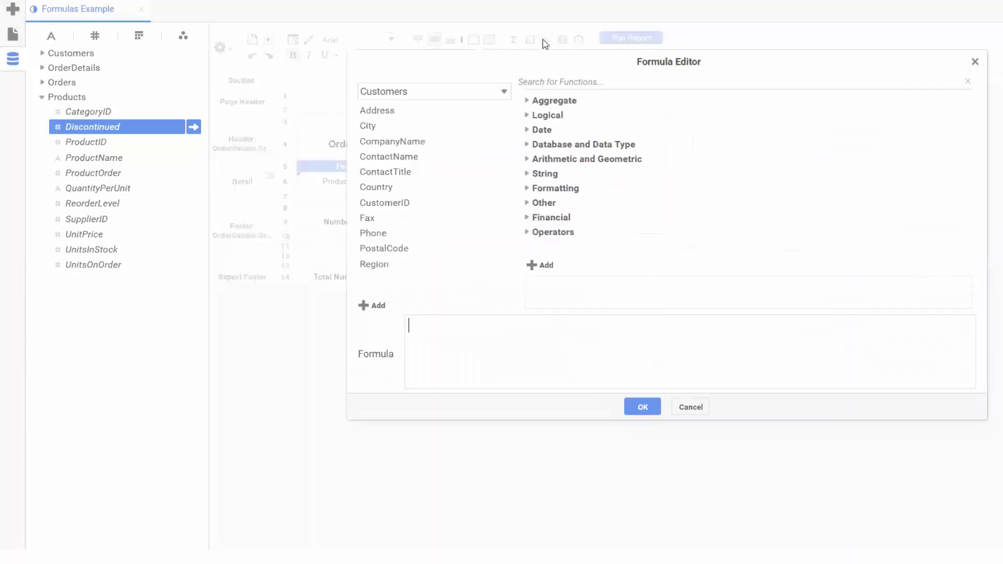
pyautogui.write('a')
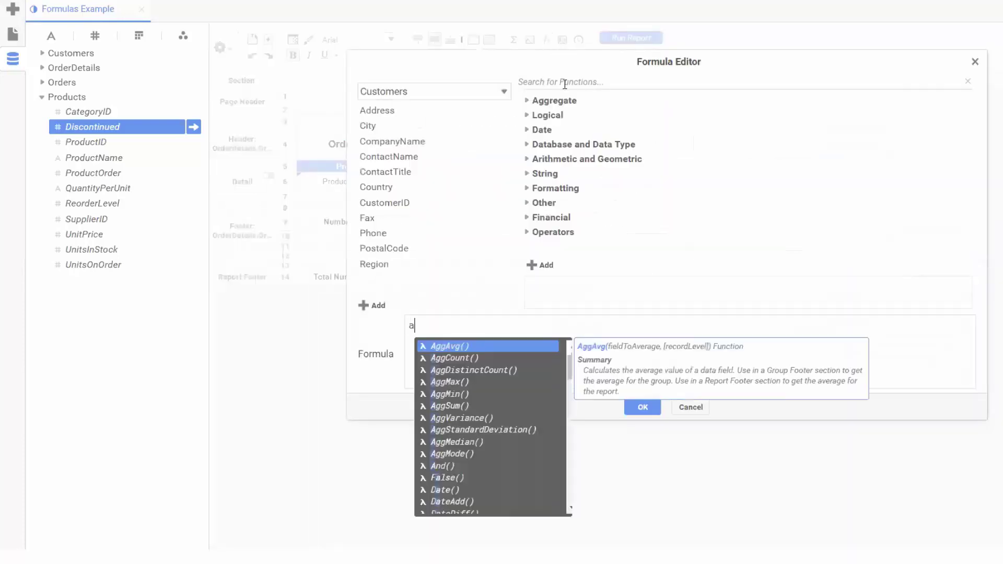
pyautogui.write('ggsu')
pyautogui.press('Return')
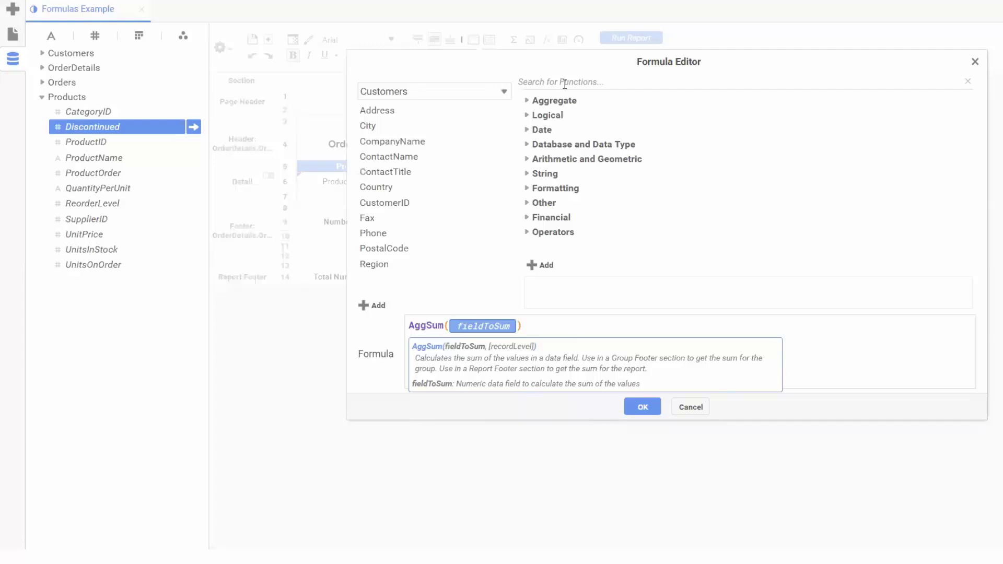
pyautogui.write('[D6')
pyautogui.press('Return')
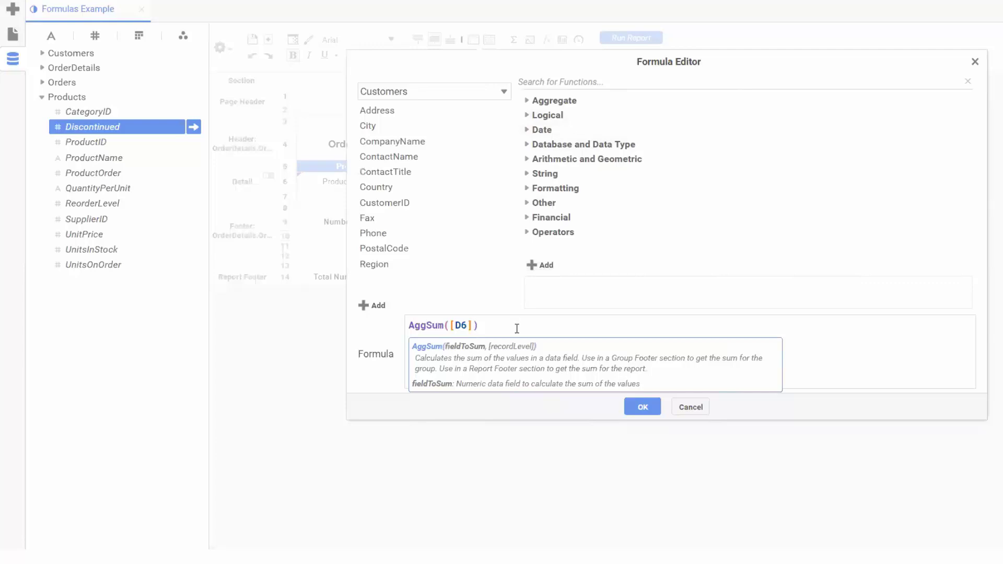
pyautogui.click(642, 407)
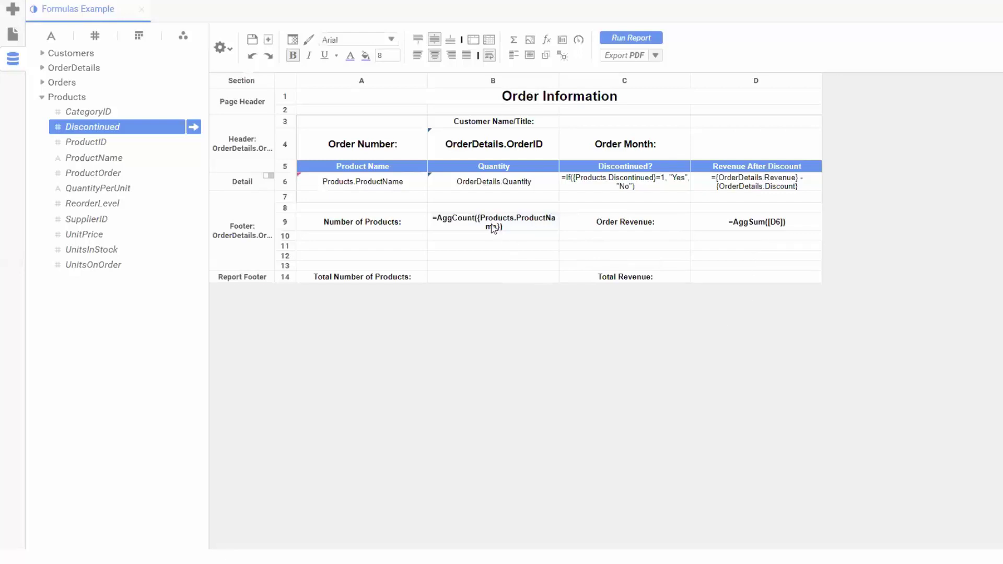
# - Drag B9 to B14 and D9 to D14 for the footer totals, then select C3
pyautogui.moveTo(493, 228); pyautogui.dragTo(495, 281)
pyautogui.moveTo(742, 227); pyautogui.dragTo(764, 282)
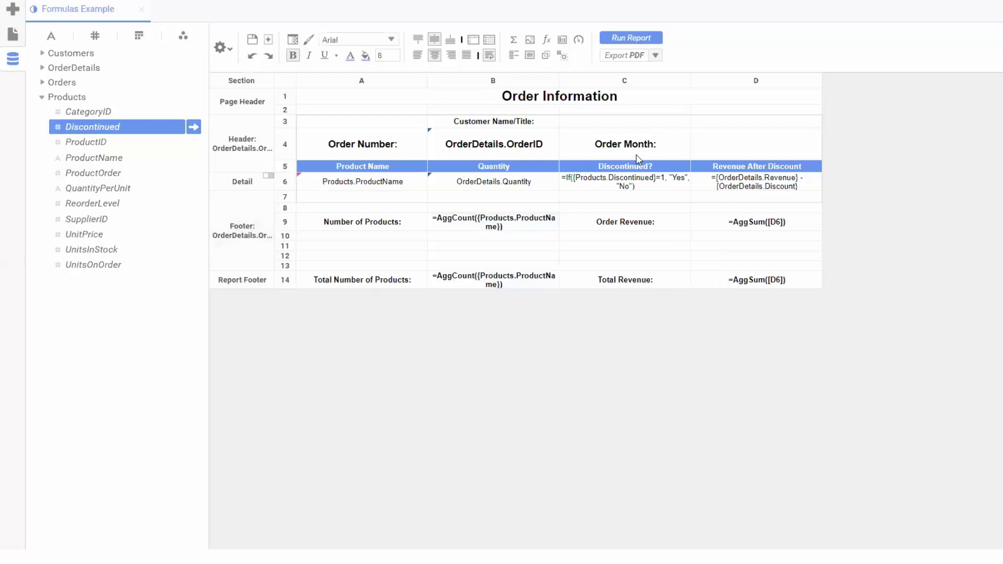
pyautogui.click(620, 124)
# - Enter ={Customers.ContactName} & ", " & {Customers.ContactTitle} beside Customer Name/Title
pyautogui.click(547, 40)
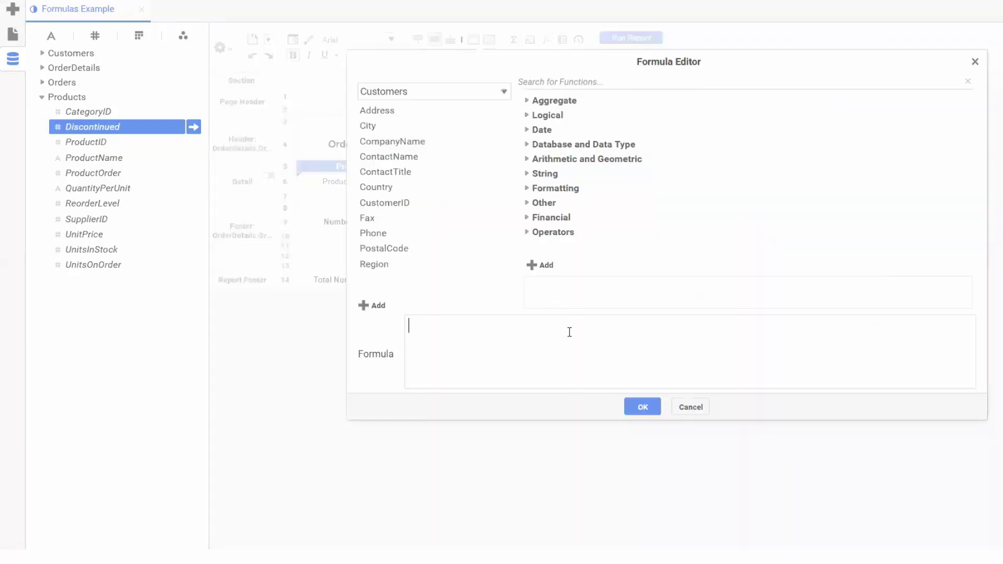
pyautogui.write('contact')
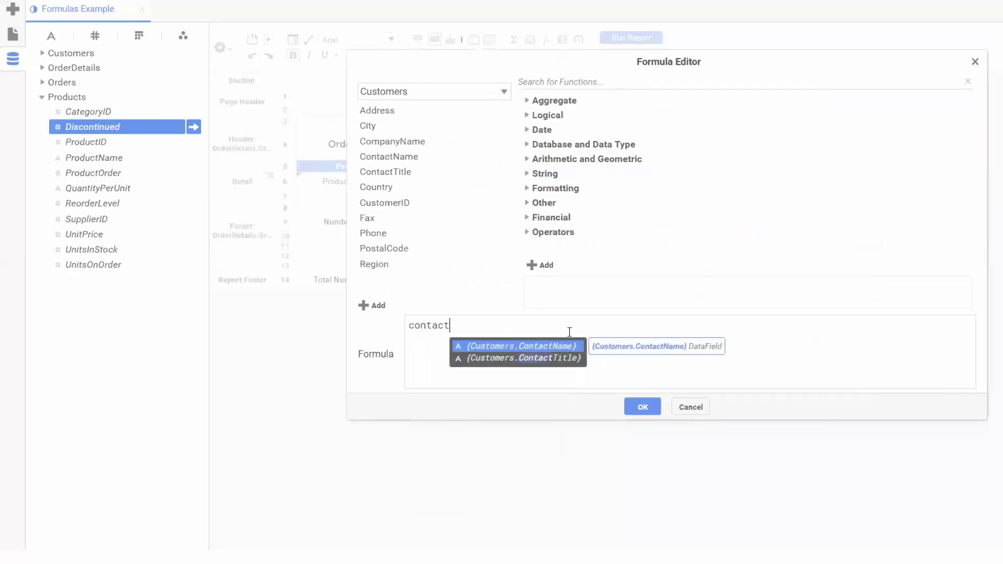
pyautogui.press('Return')
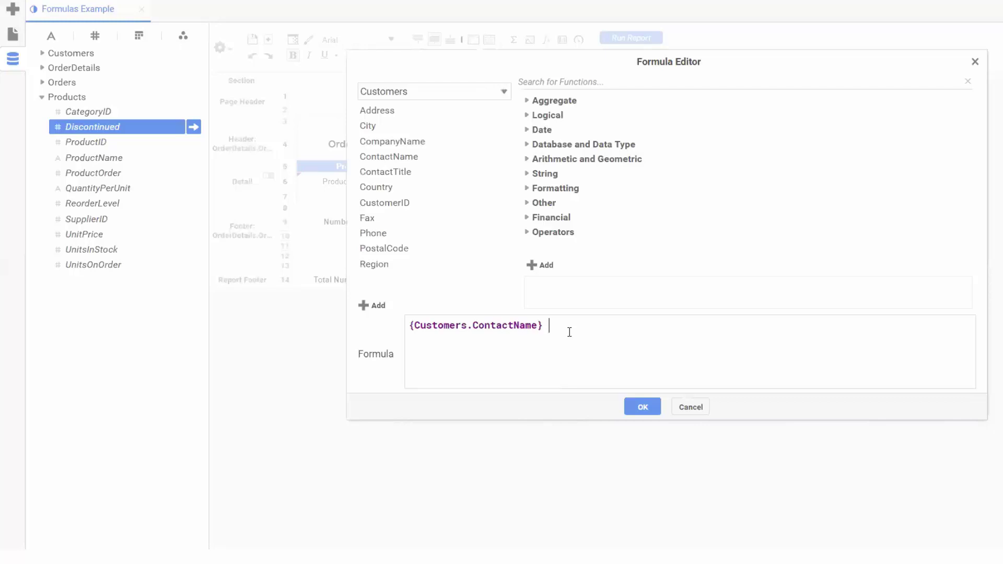
pyautogui.write('& ", " & conta')
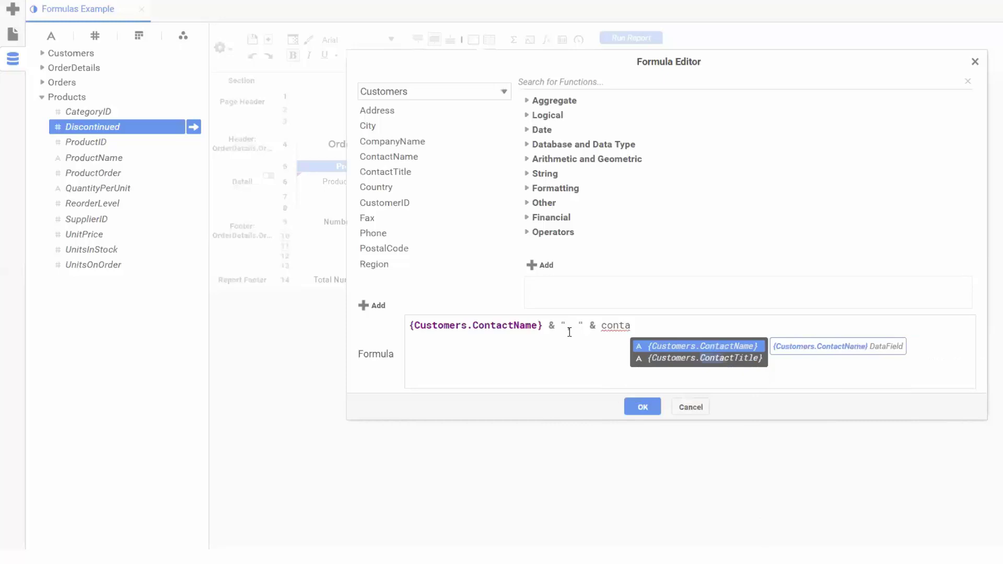
pyautogui.press('Down')
pyautogui.press('Return')
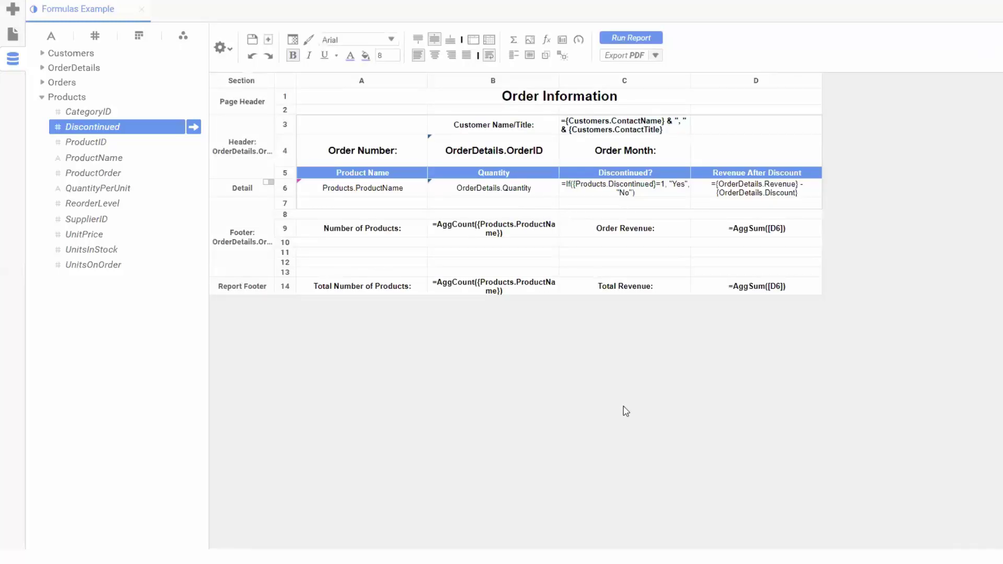
pyautogui.click(776, 152)
# - Enter =MonthName({Orders.OrderDate}) as the formula in the Order Month cell
pyautogui.click(548, 42)
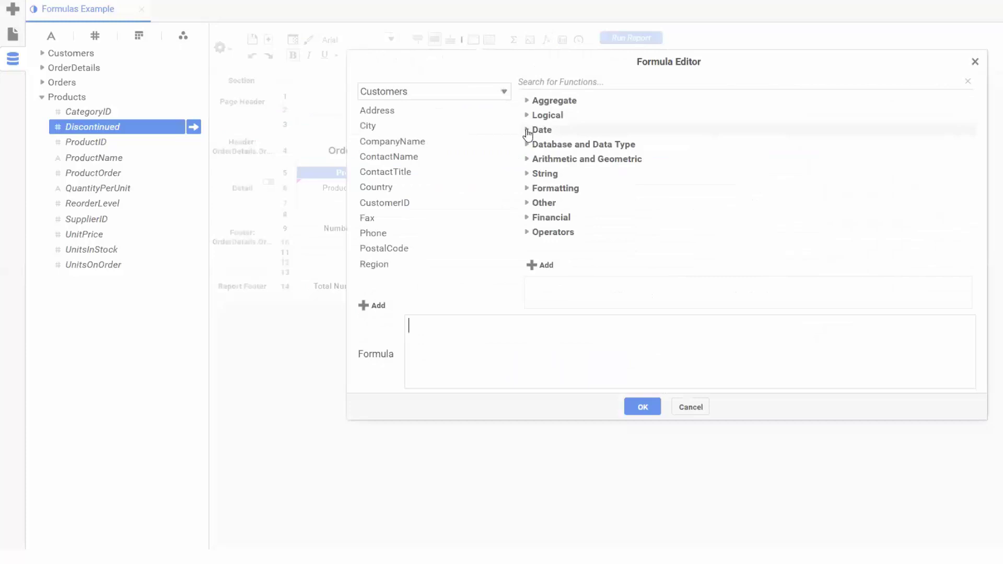
pyautogui.click(527, 131)
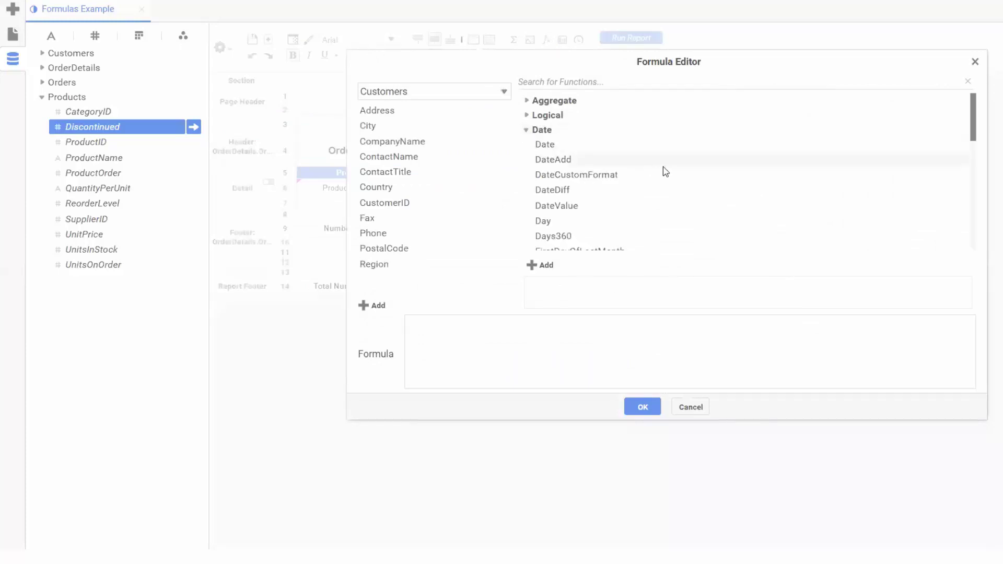
pyautogui.scroll(-3, 665, 169)
pyautogui.scroll(-1, 667, 172)
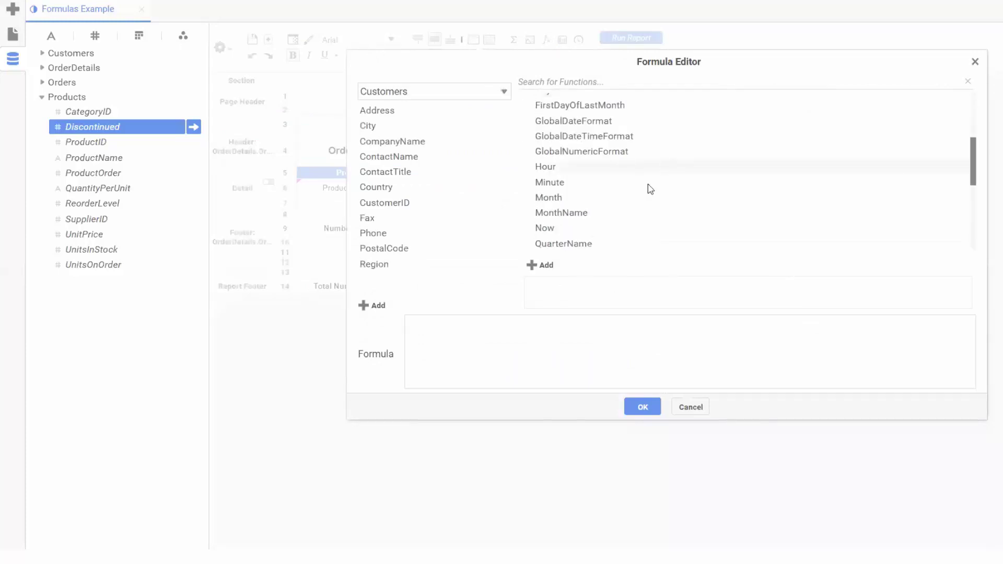
pyautogui.click(579, 215)
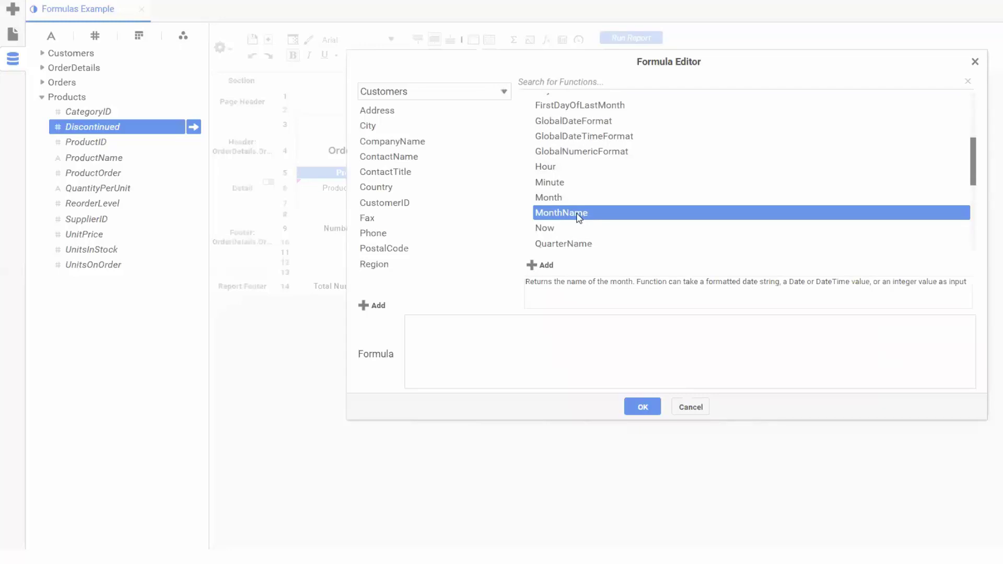
pyautogui.doubleClick(579, 216)
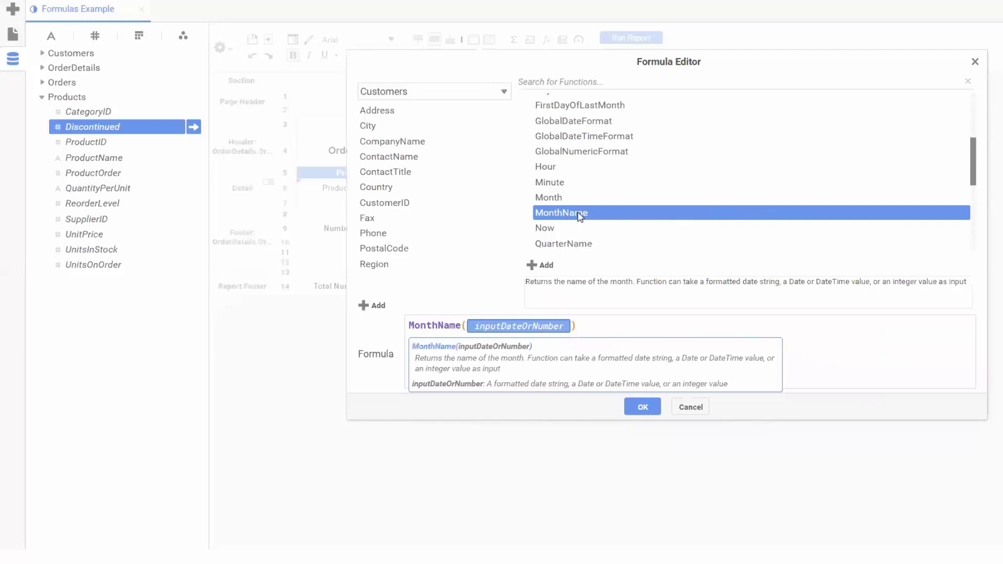
pyautogui.write('orderd')
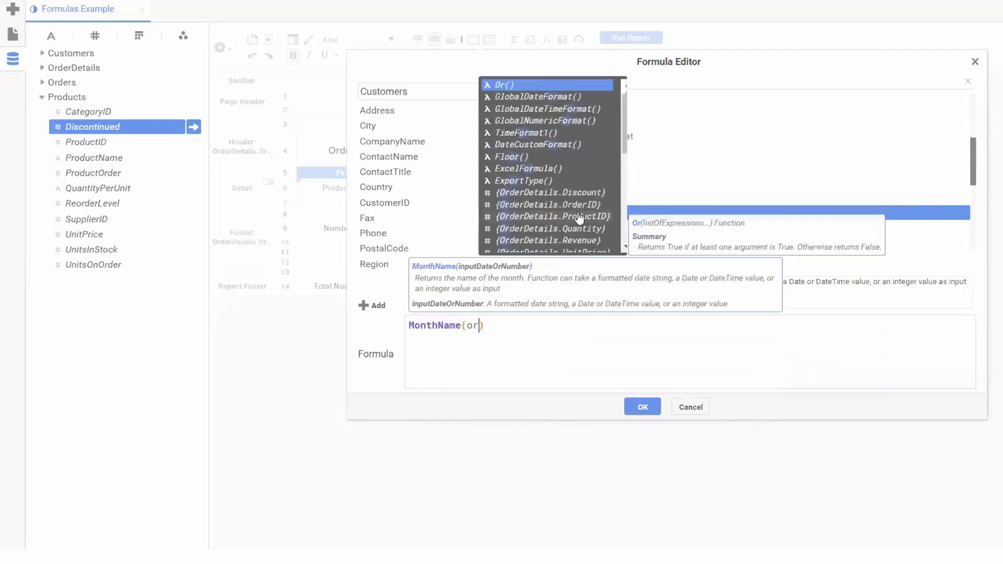
pyautogui.write('a')
pyautogui.press('Return')
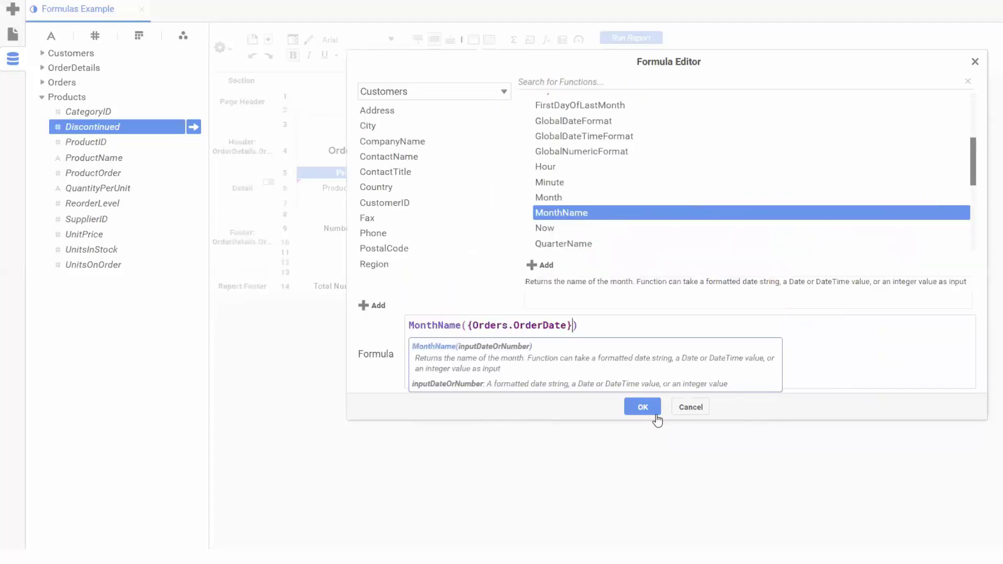
pyautogui.click(643, 406)
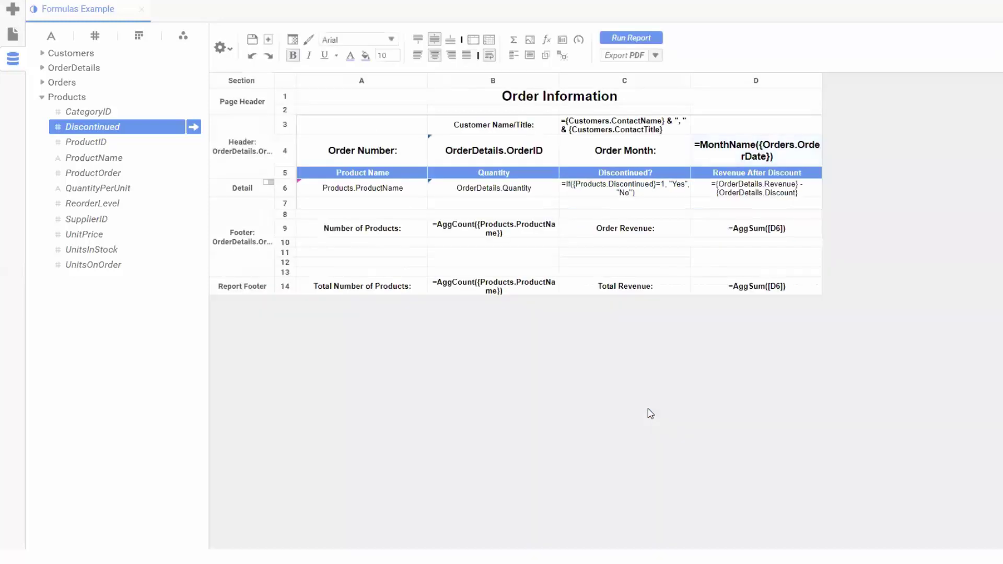
# - Run the Formulas Example report to preview its output
pyautogui.click(631, 42)
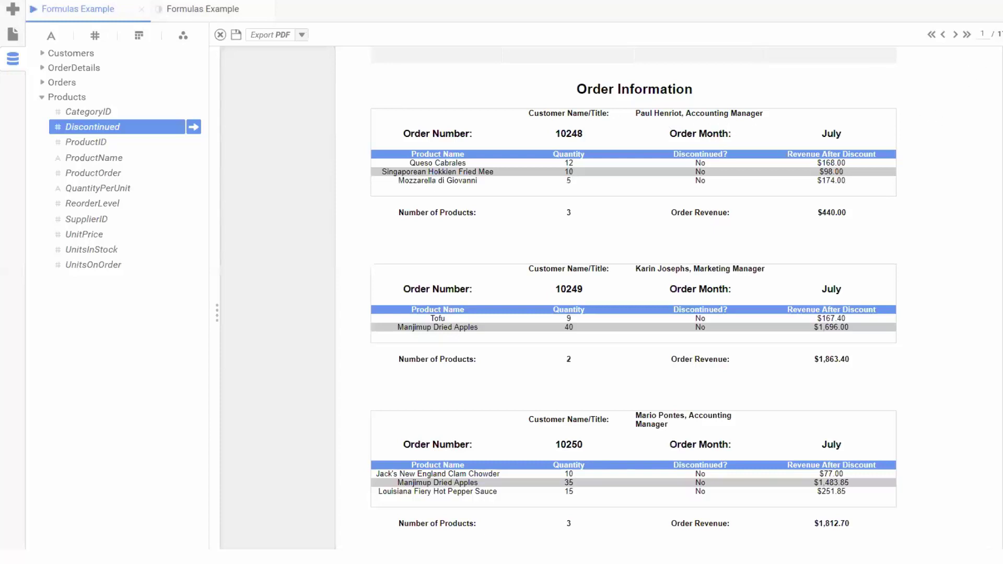
# - Jump to the last page and view totals of 2155 products and $1,354,337.55 revenue
pyautogui.press('End')
pyautogui.scroll(-5, 941, 425)
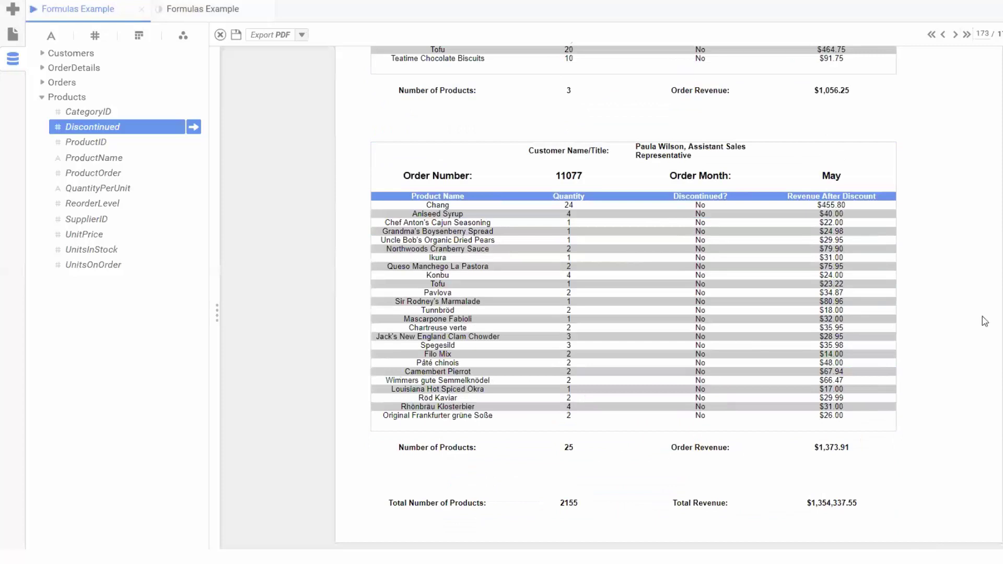